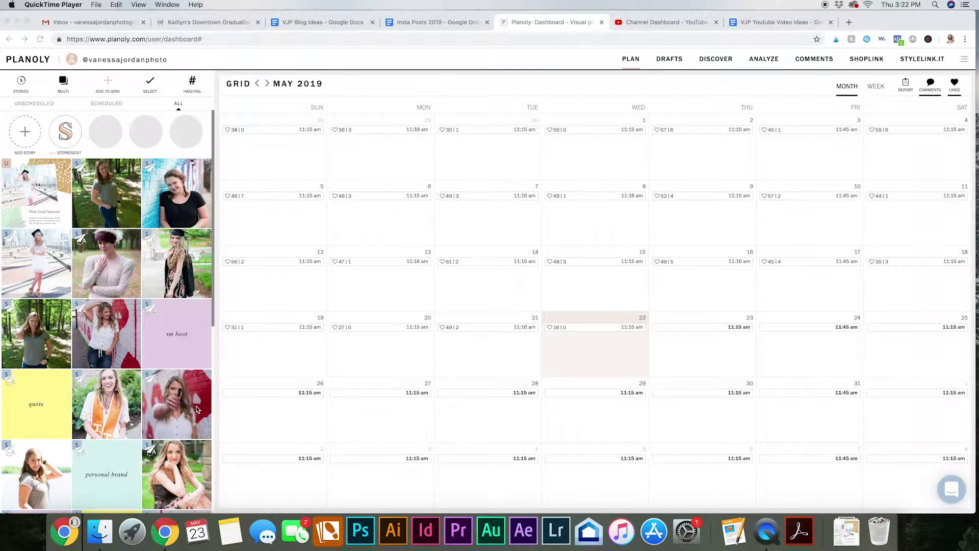
# Step: Scroll through the Instagram grid and calendar to review the existing posts
pyautogui.scroll(-2, 169, 392)
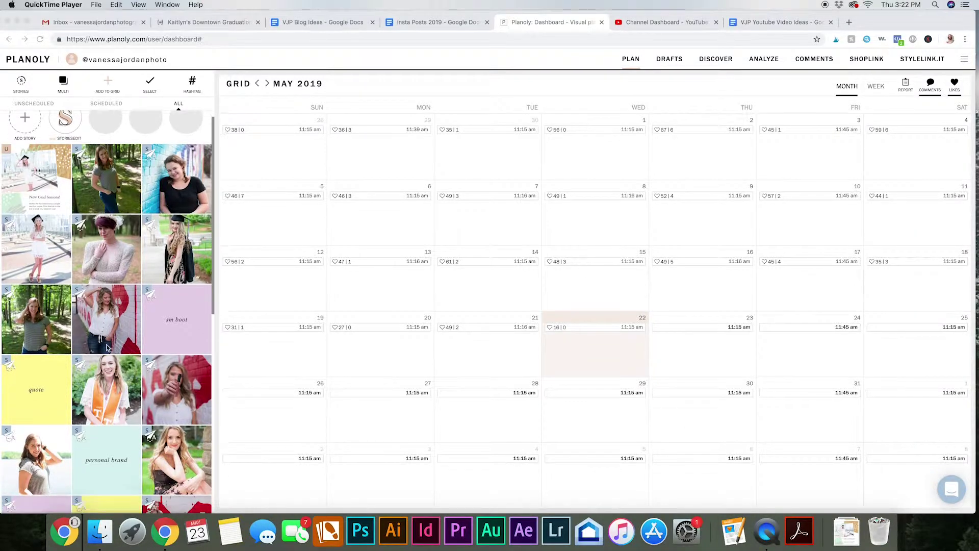
pyautogui.scroll(-3, 142, 377)
pyautogui.scroll(5, 112, 352)
pyautogui.scroll(-5, 107, 349)
pyautogui.scroll(-3, 107, 348)
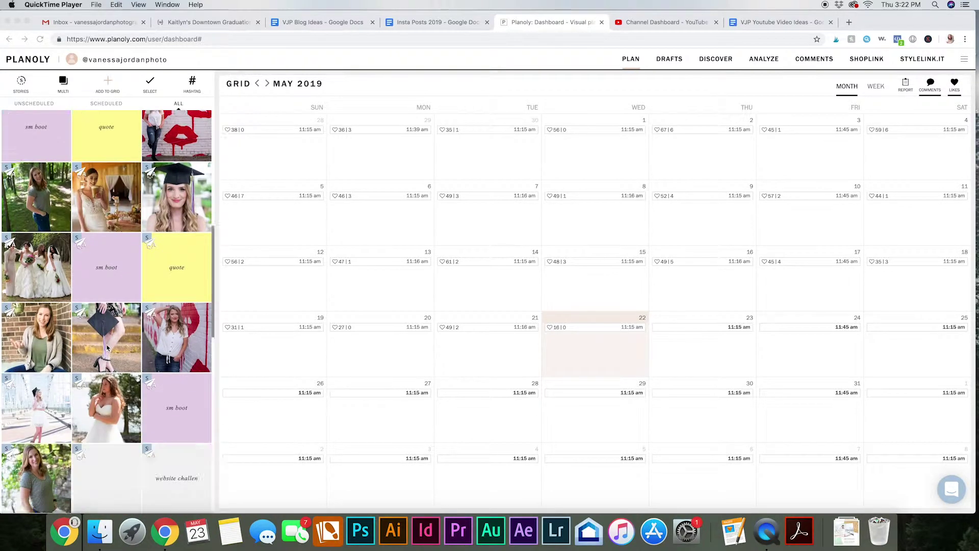
pyautogui.scroll(-3, 107, 348)
pyautogui.scroll(-2, 107, 348)
pyautogui.scroll(-1, 108, 349)
pyautogui.scroll(3, 107, 348)
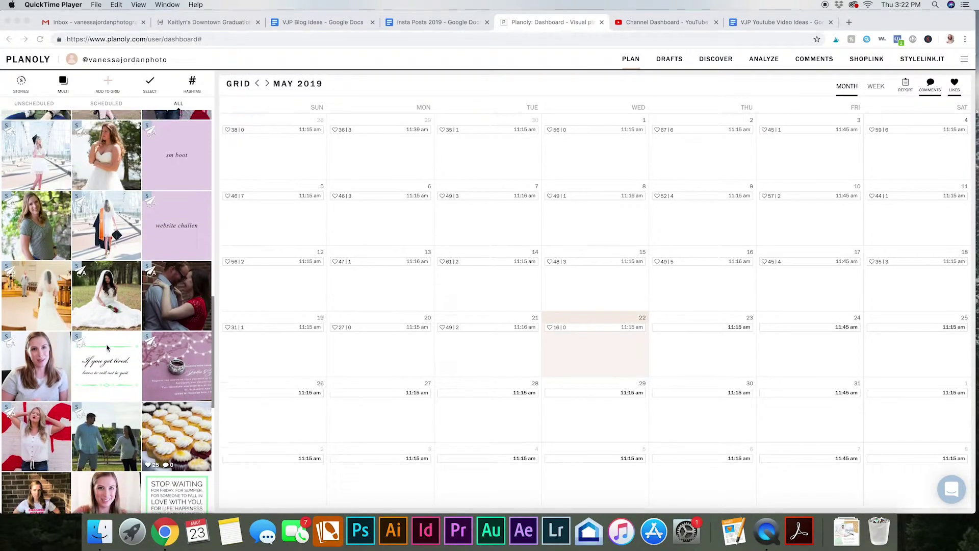
pyautogui.scroll(3, 107, 348)
pyautogui.scroll(2, 107, 348)
pyautogui.scroll(3, 107, 349)
pyautogui.scroll(3, 107, 348)
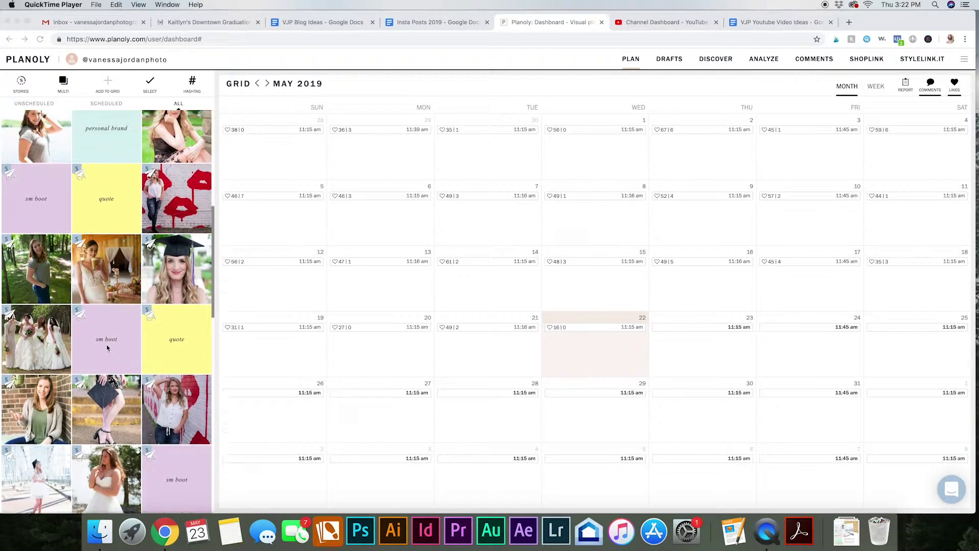
pyautogui.scroll(3, 107, 349)
pyautogui.scroll(3, 107, 348)
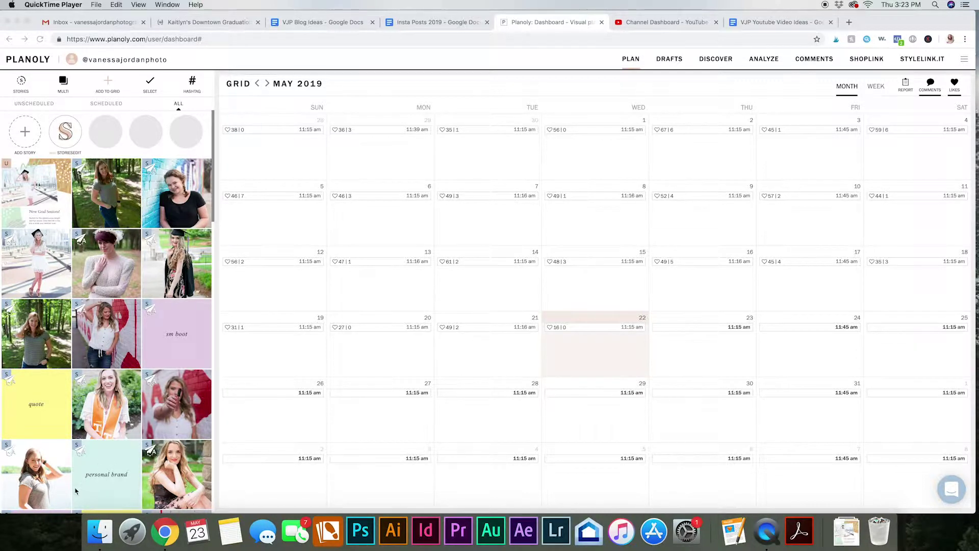
pyautogui.scroll(-3, 76, 491)
pyautogui.scroll(-4, 76, 490)
pyautogui.scroll(-3, 76, 491)
pyautogui.scroll(-2, 76, 491)
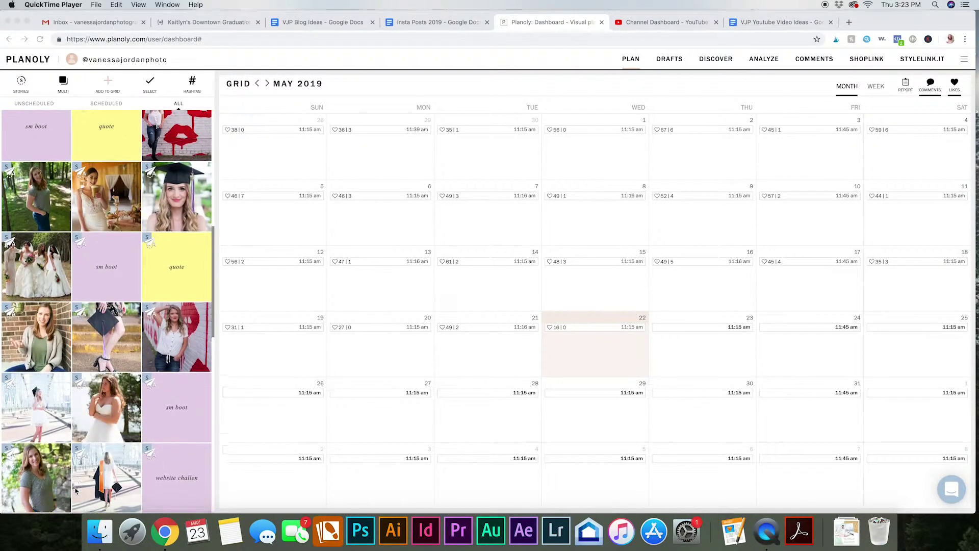
pyautogui.scroll(-2, 75, 490)
pyautogui.scroll(2, 75, 491)
pyautogui.scroll(-1, 75, 490)
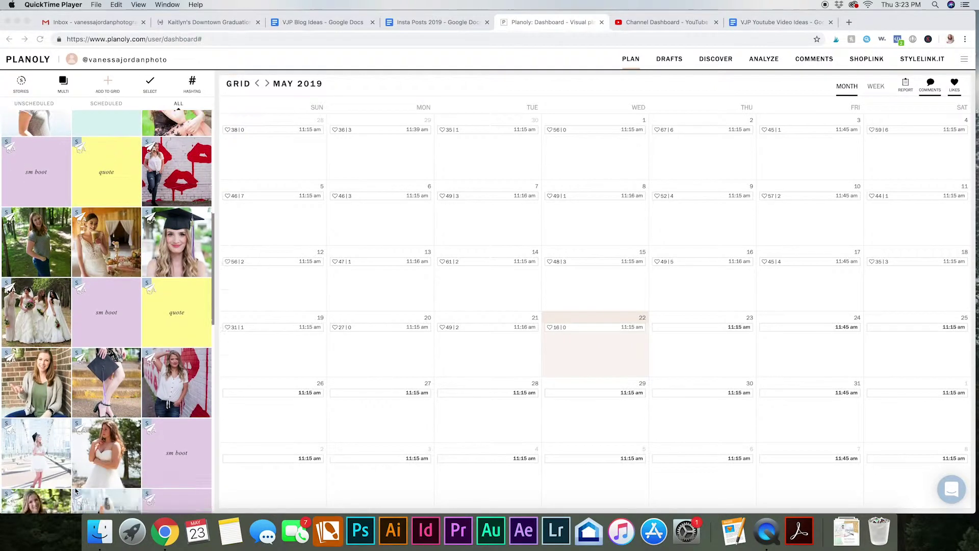
pyautogui.scroll(-3, 113, 470)
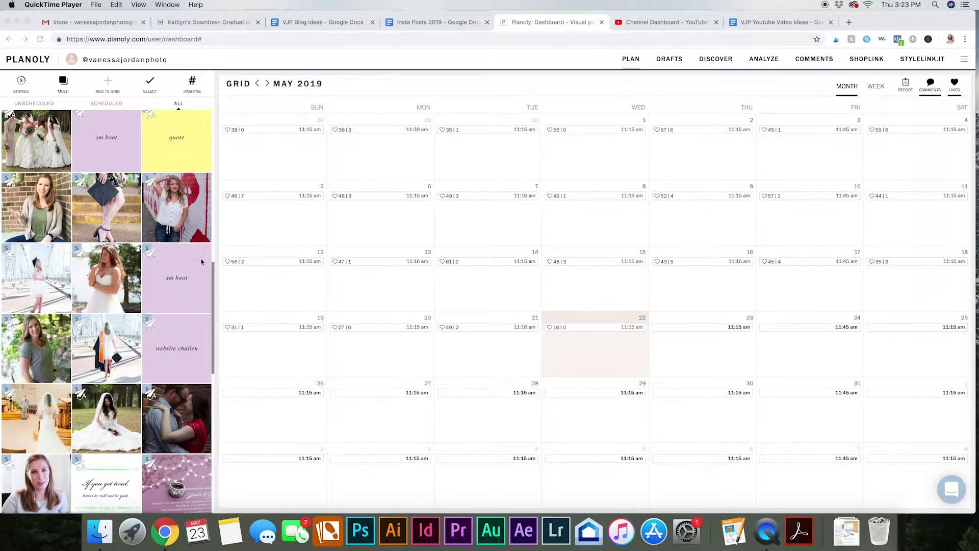
pyautogui.scroll(2, 171, 280)
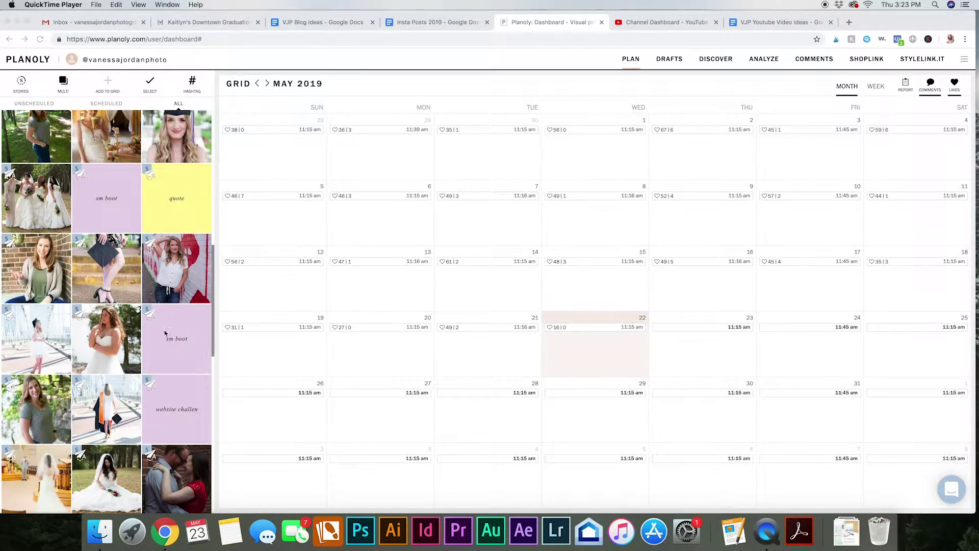
pyautogui.scroll(2, 156, 210)
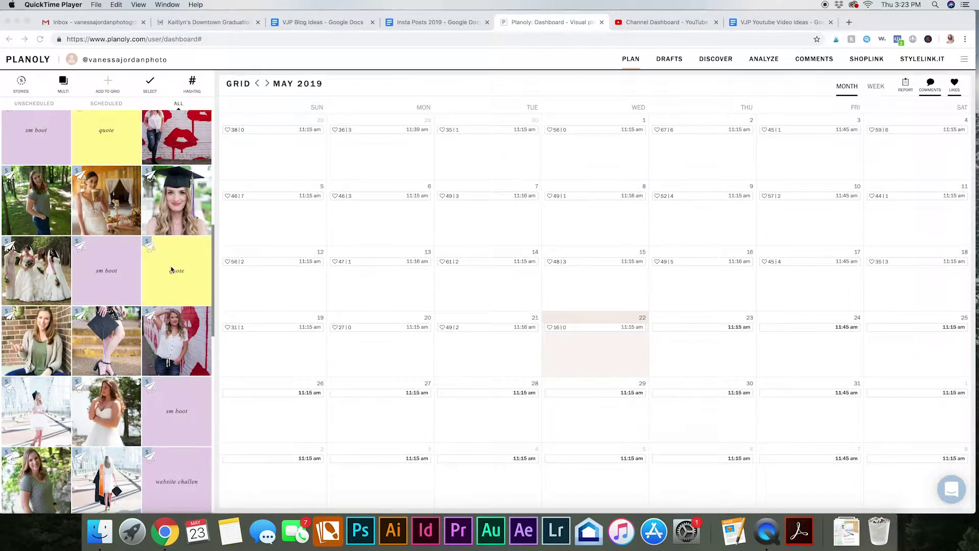
# Step: Check the yellow quote post's schedule details and close them unchanged
pyautogui.click(176, 282)
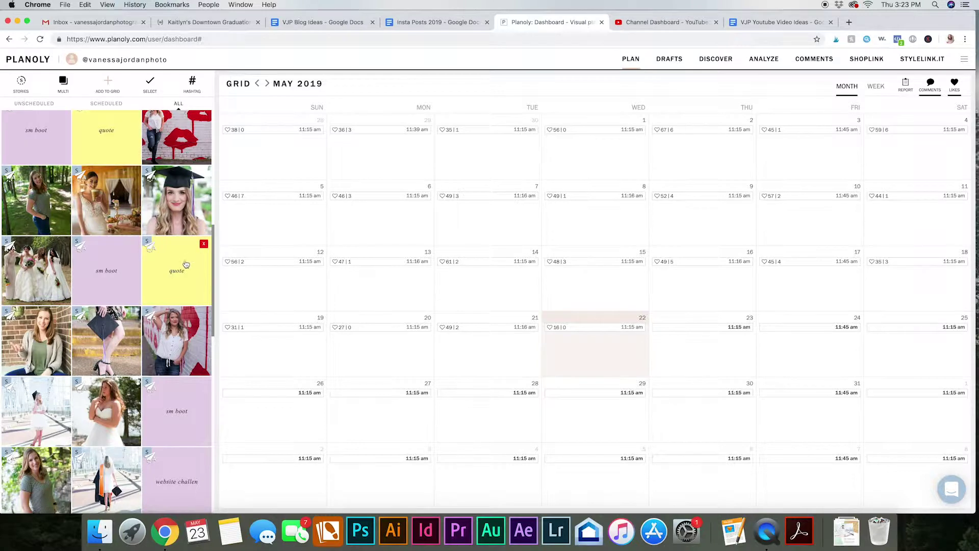
pyautogui.click(184, 264)
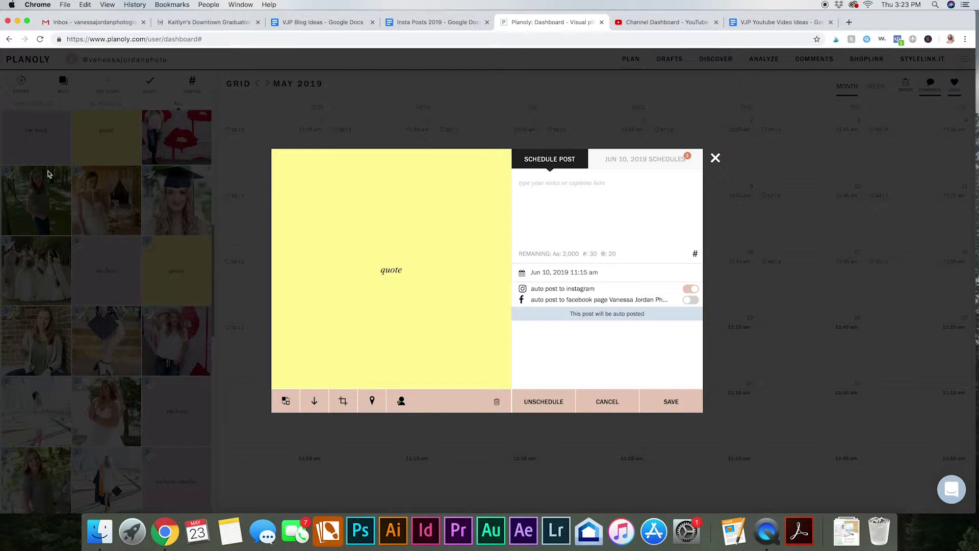
pyautogui.click(715, 158)
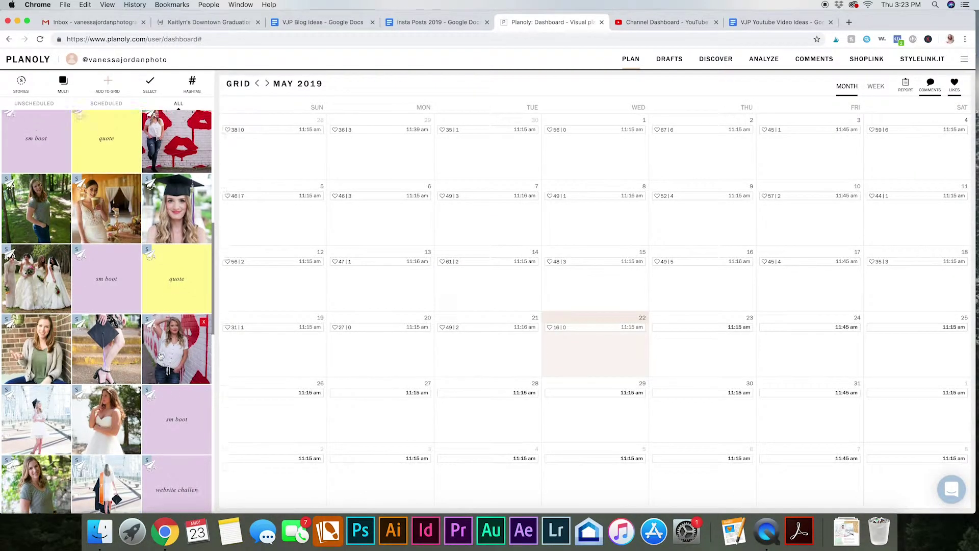
pyautogui.scroll(2, 161, 356)
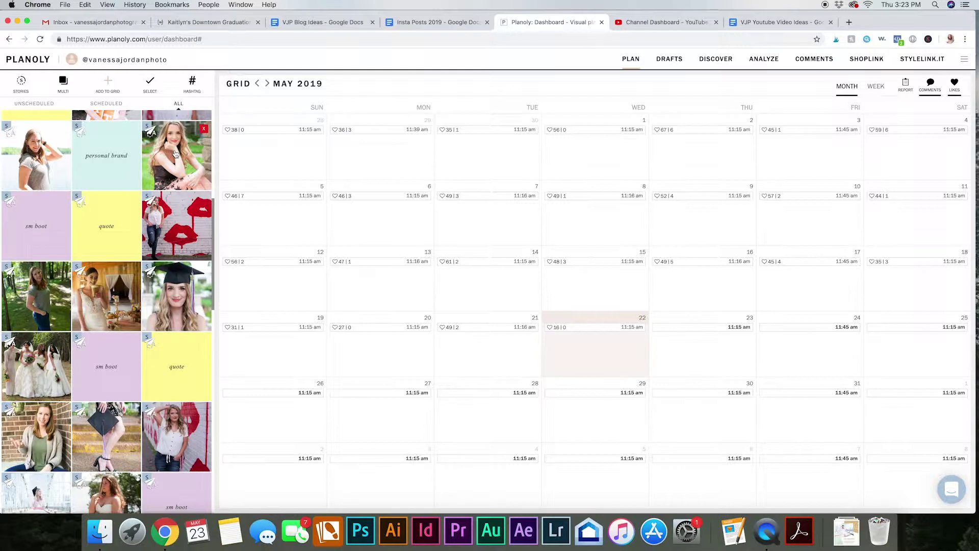
pyautogui.moveTo(176, 301)
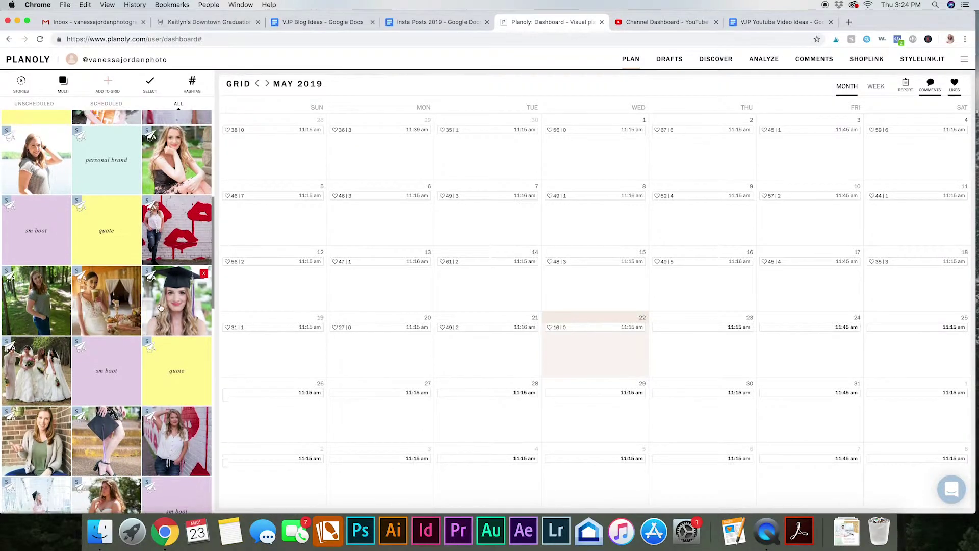
pyautogui.scroll(2, 159, 306)
pyautogui.scroll(-1, 160, 306)
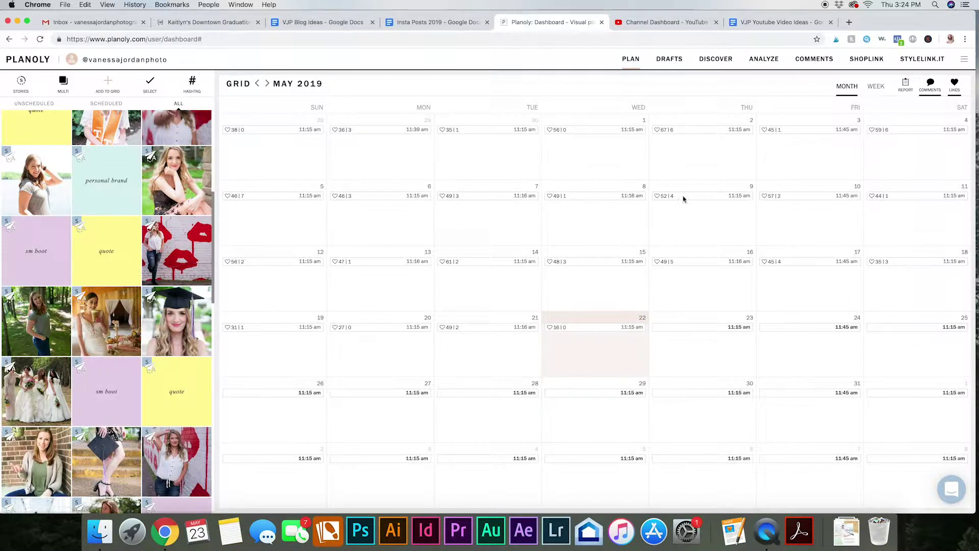
pyautogui.moveTo(446, 132)
pyautogui.mouseDown()
pyautogui.moveTo(464, 137)
pyautogui.moveTo(459, 125)
pyautogui.mouseUp()
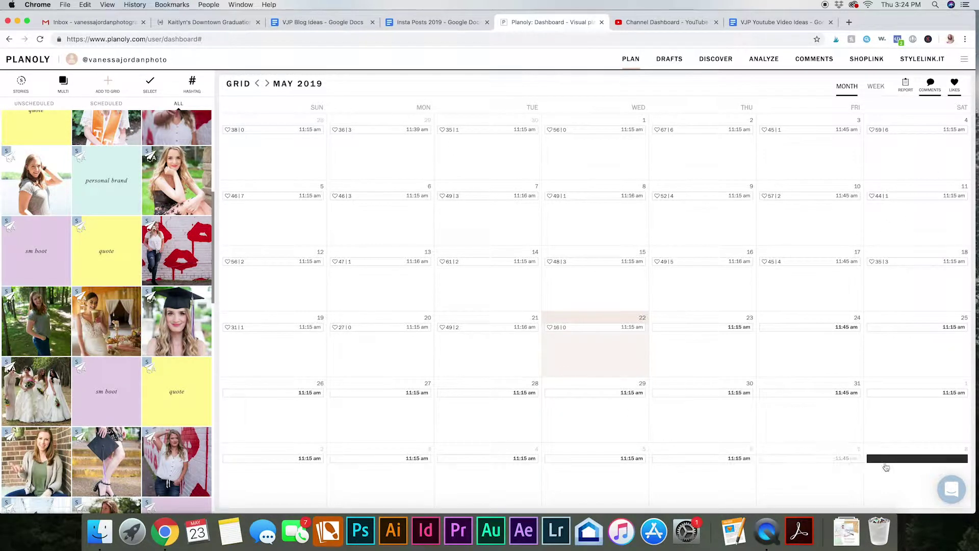
# Step: Review the May 28 post, then browse June 2019 and the May 26–June 1 week
pyautogui.click(482, 394)
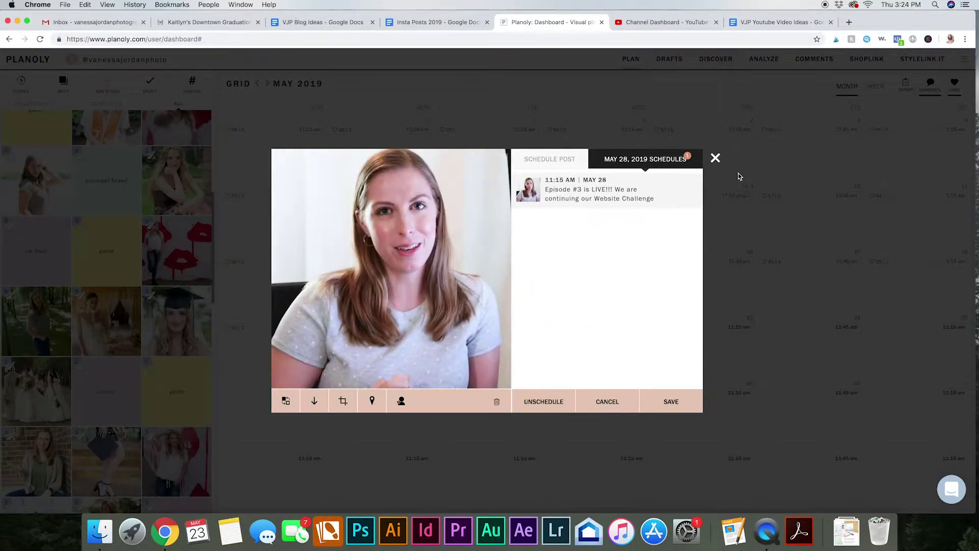
pyautogui.click(550, 160)
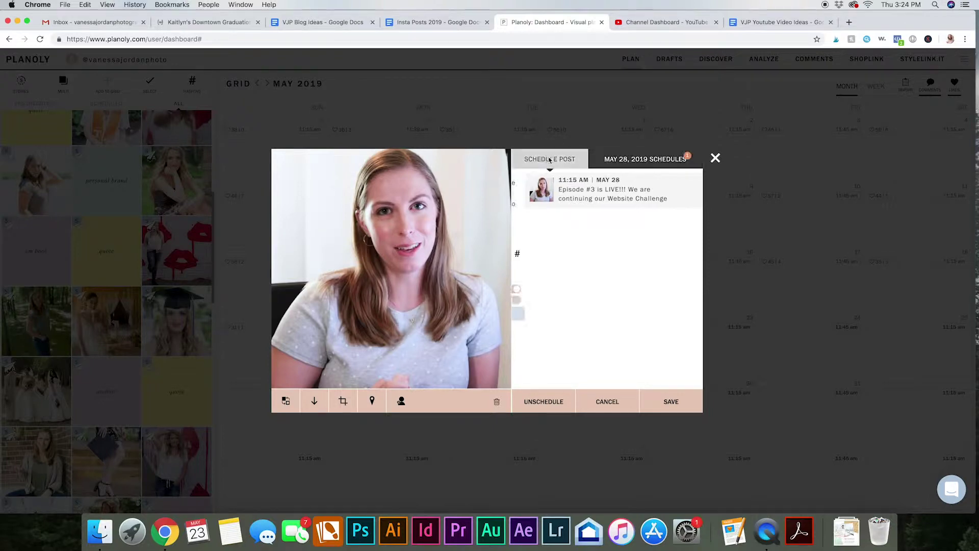
pyautogui.click(716, 158)
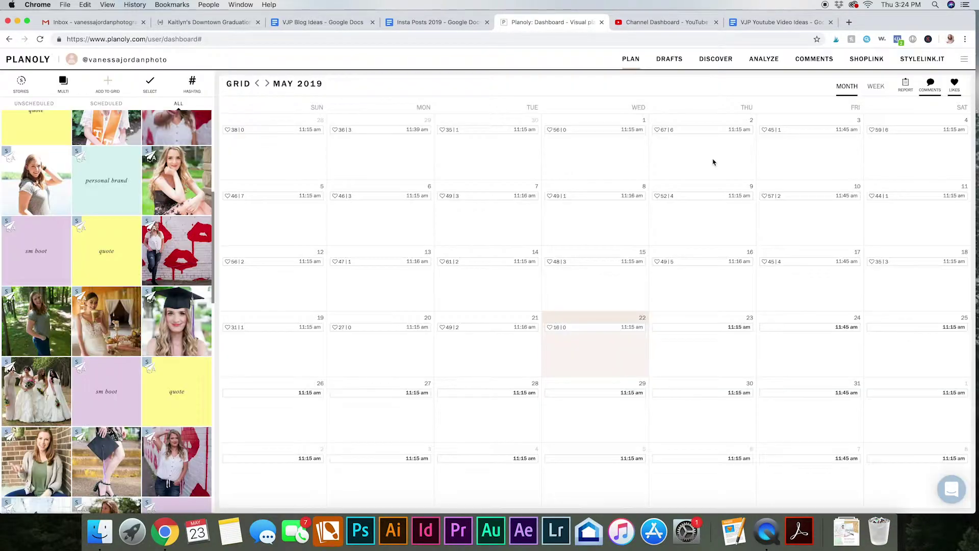
pyautogui.click(268, 84)
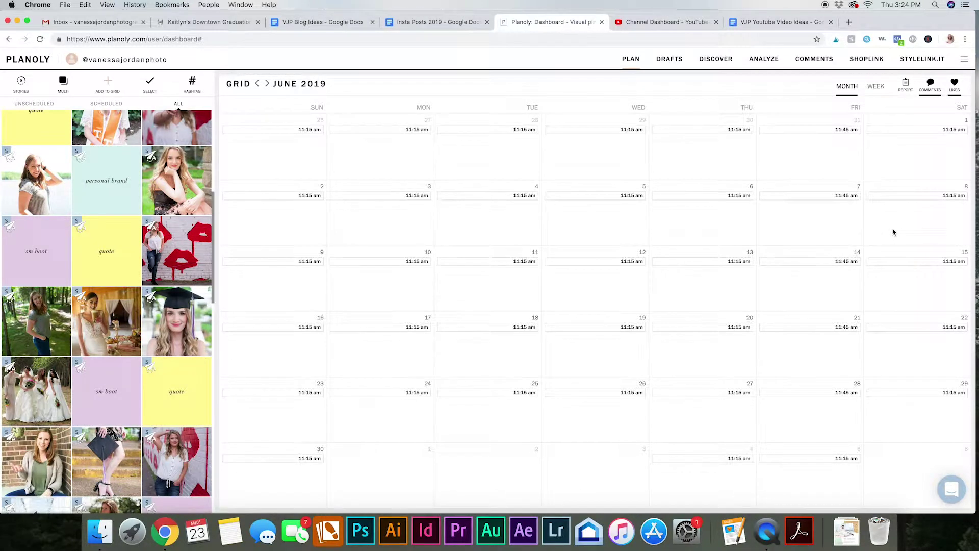
pyautogui.click(870, 88)
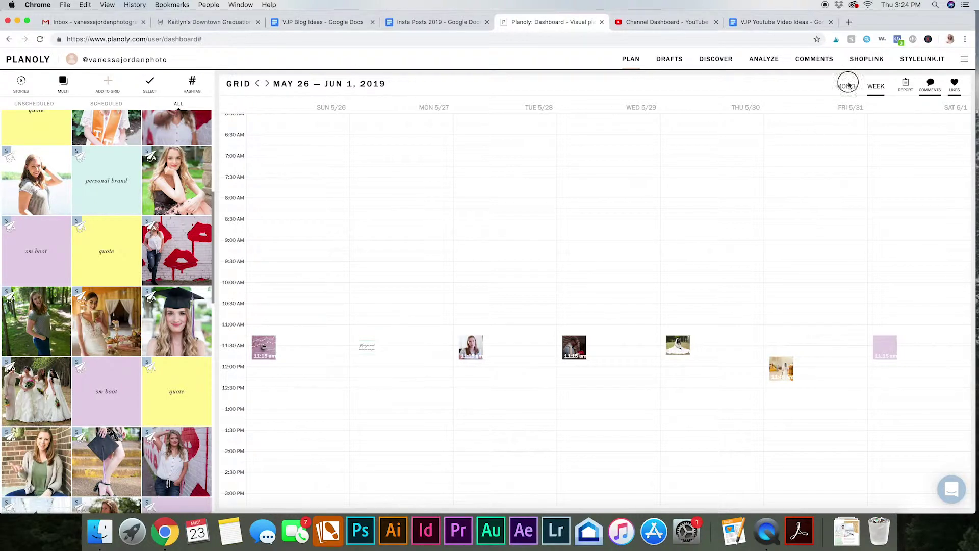
pyautogui.click(846, 87)
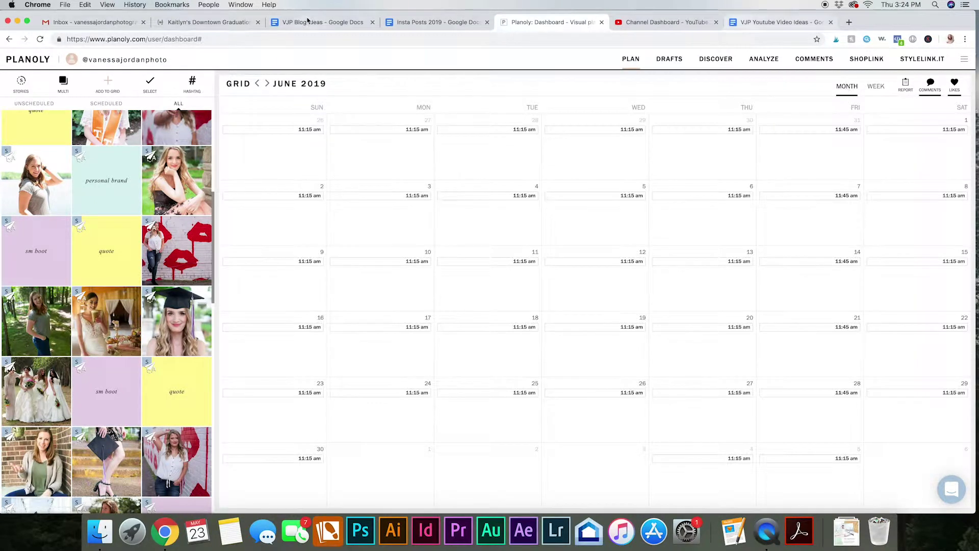
pyautogui.click(257, 84)
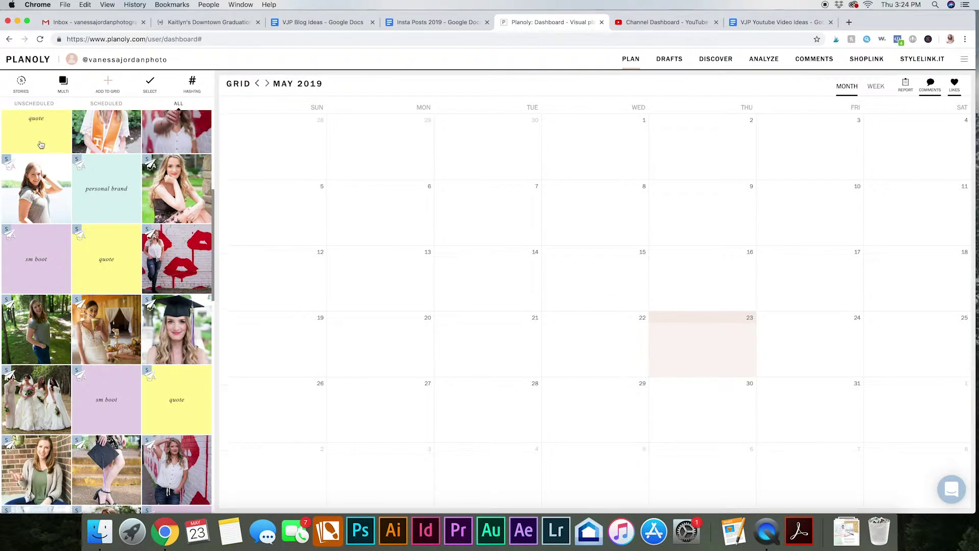
pyautogui.scroll(10, 37, 144)
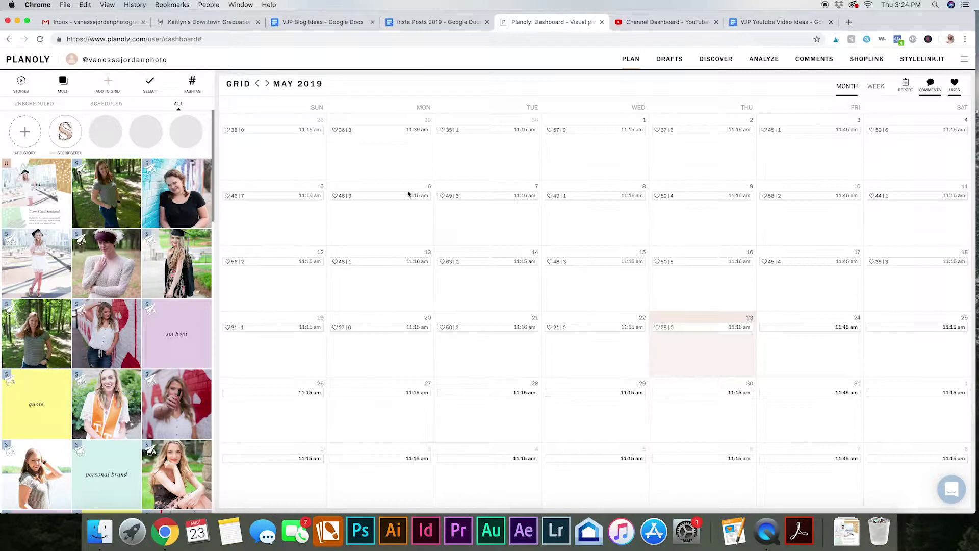
# Step: Open the New Grad Sessions post and date it June 1, 2019
pyautogui.moveTo(36, 192)
pyautogui.click(28, 193)
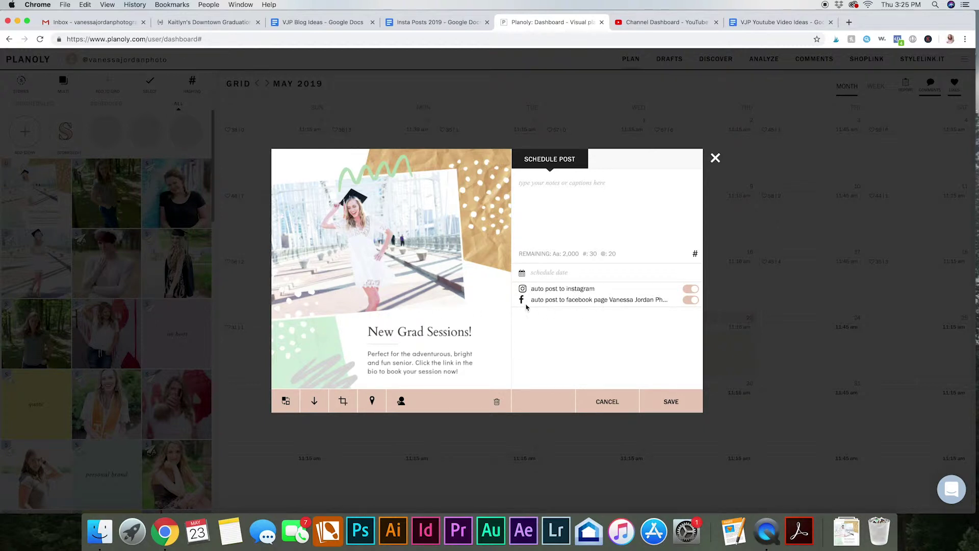
pyautogui.click(536, 273)
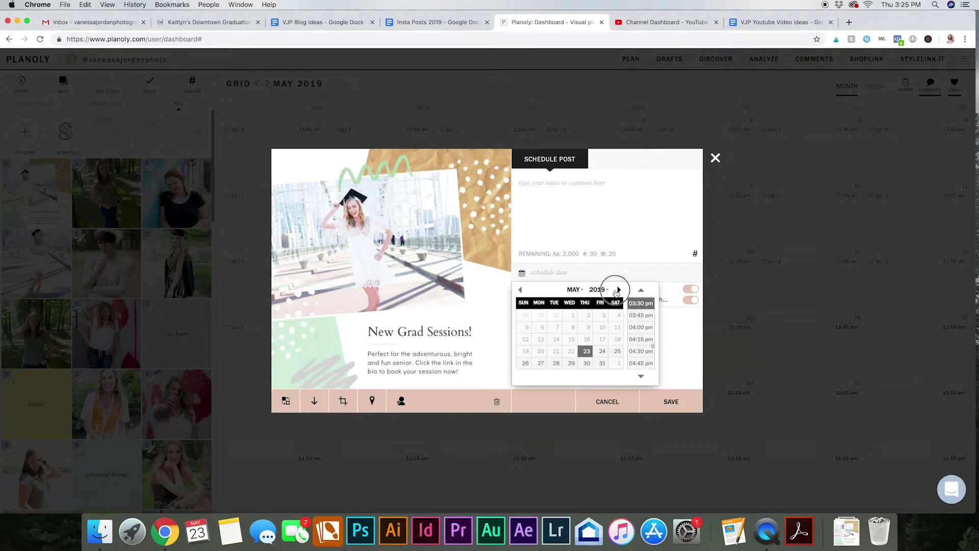
pyautogui.click(618, 290)
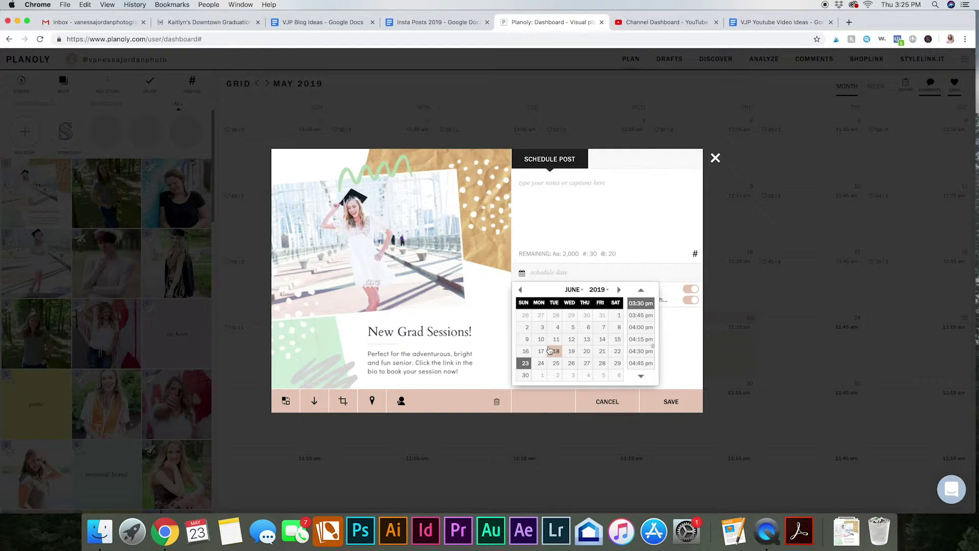
pyautogui.click(618, 320)
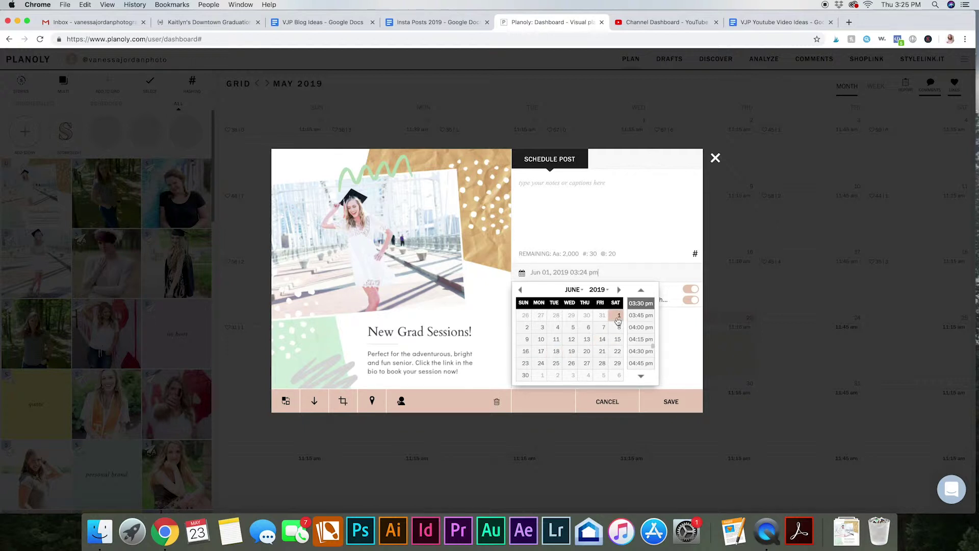
# Step: Set the post's time to 11:15 am and show the image crop ratio choices
pyautogui.click(642, 294)
pyautogui.click(642, 295)
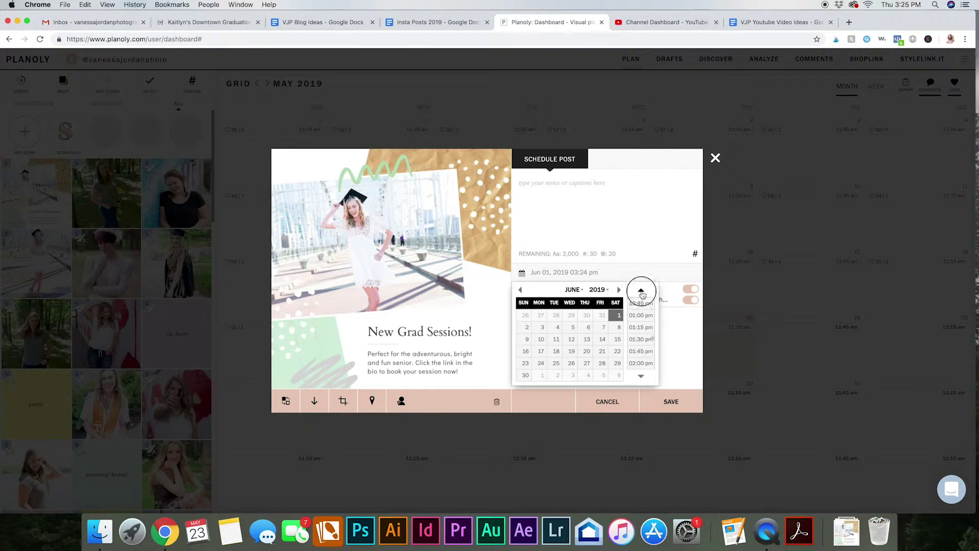
pyautogui.click(642, 294)
pyautogui.click(642, 295)
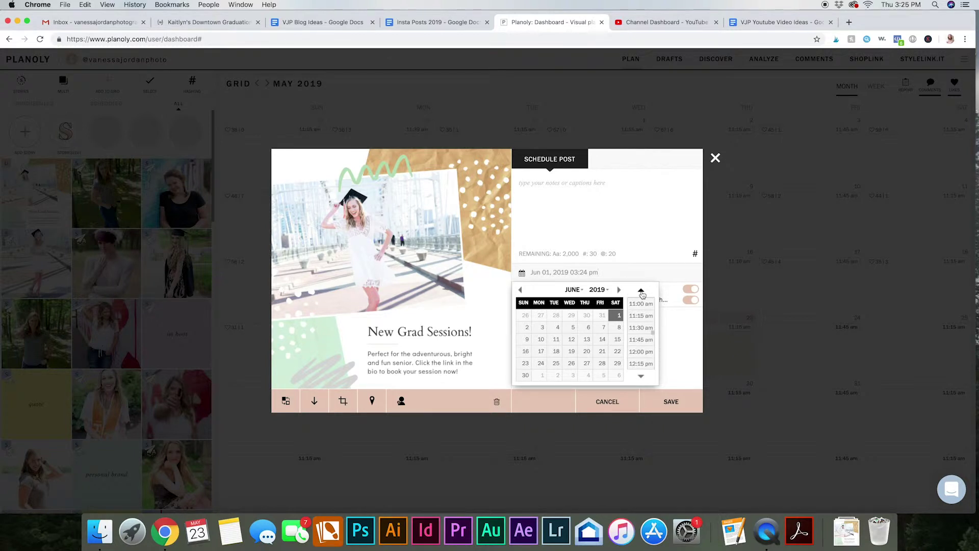
pyautogui.click(642, 295)
pyautogui.click(638, 331)
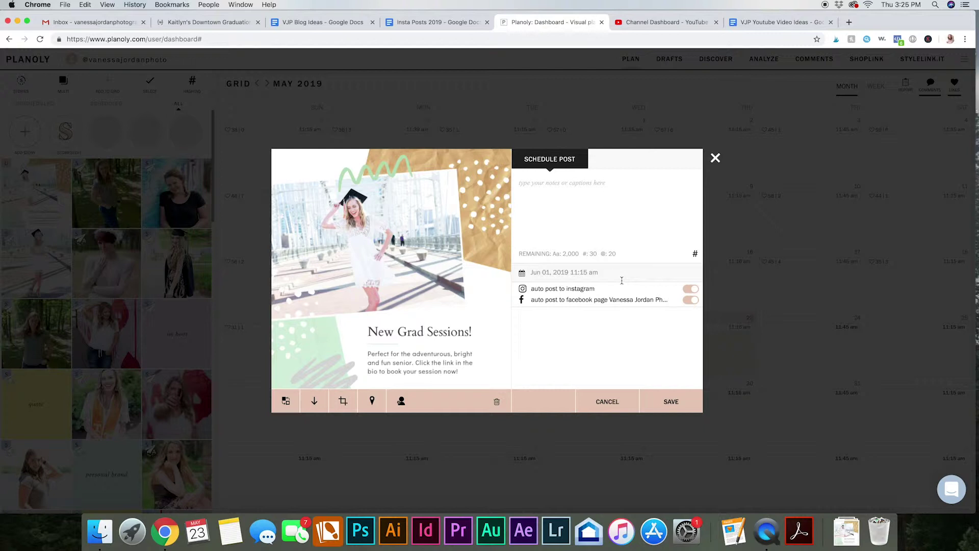
pyautogui.click(343, 403)
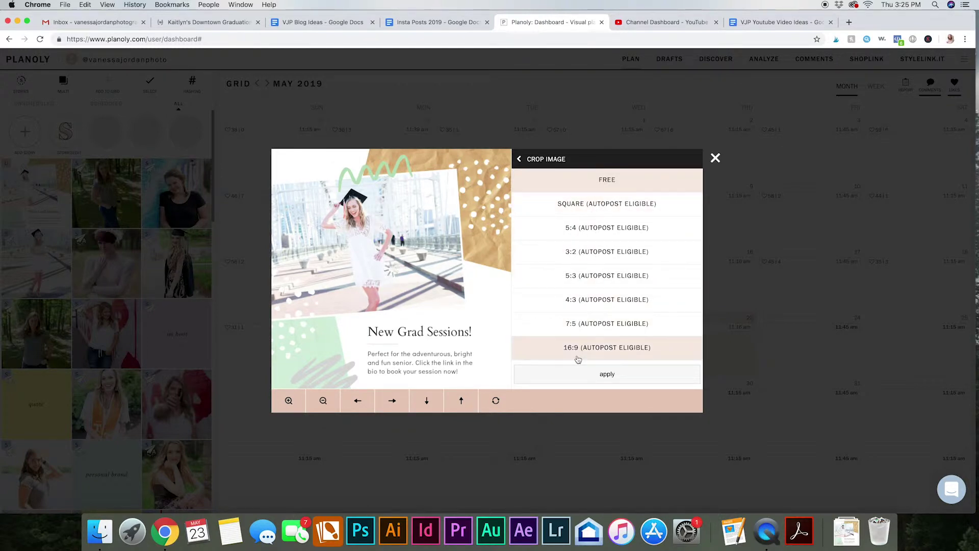
pyautogui.click(550, 186)
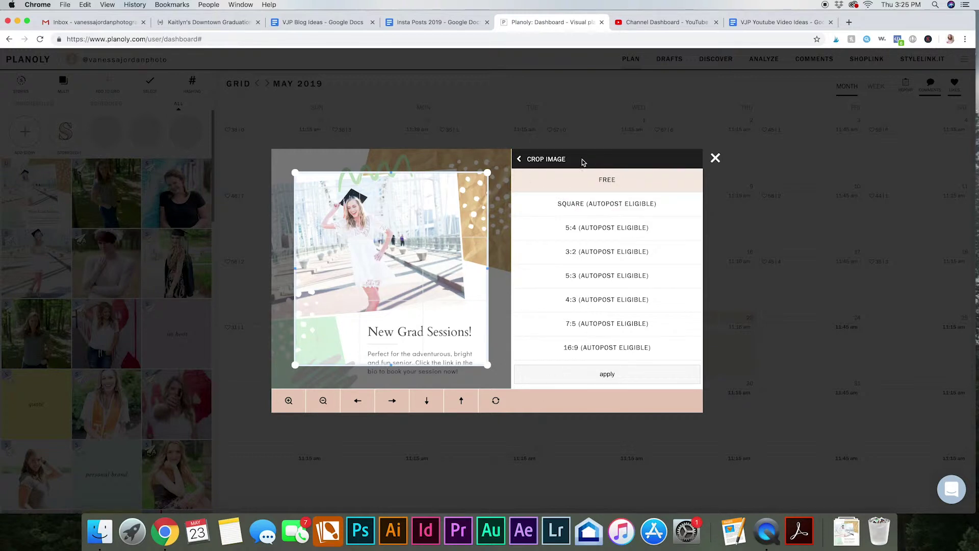
pyautogui.click(519, 159)
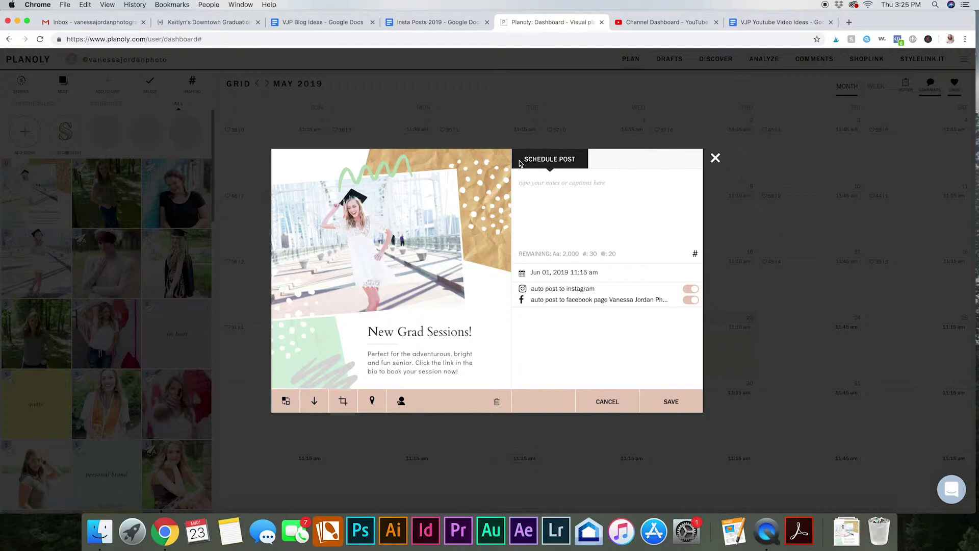
# Step: Switch off Instagram auto-post for New Grad Sessions, then close the editor, discarding changes
pyautogui.click(371, 401)
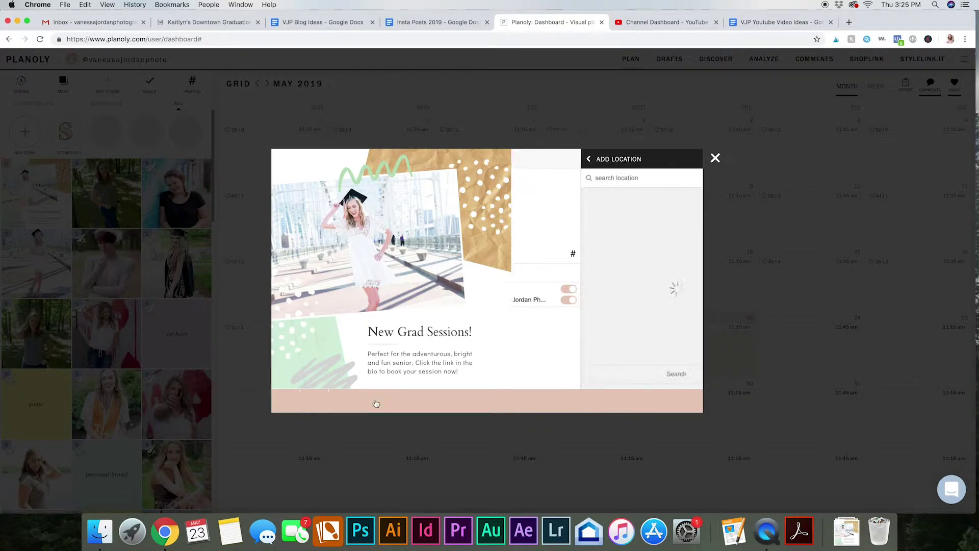
pyautogui.click(519, 159)
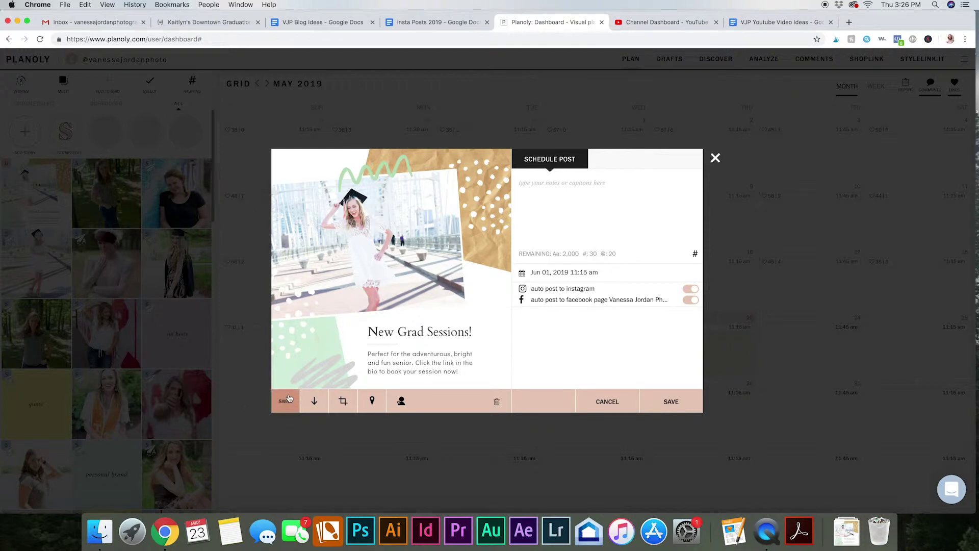
pyautogui.click(691, 290)
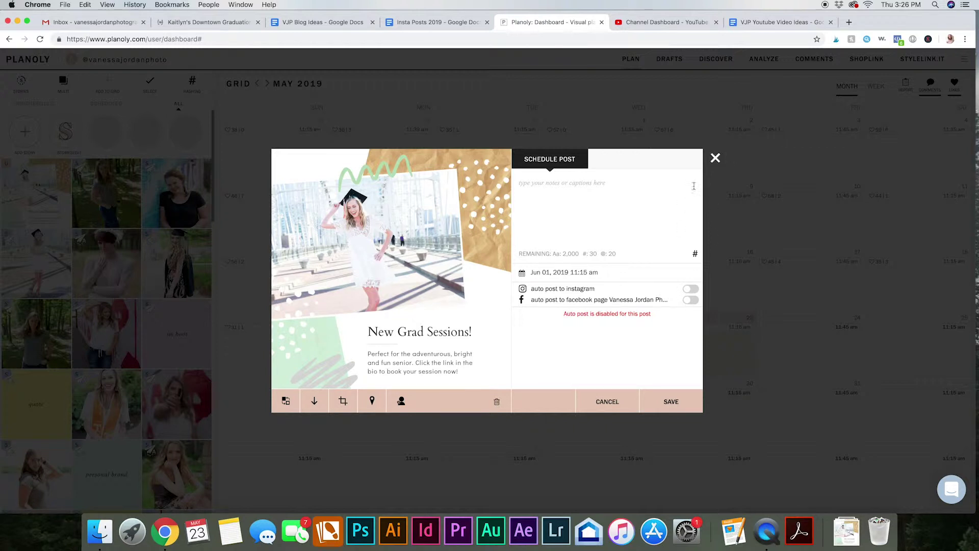
pyautogui.click(579, 274)
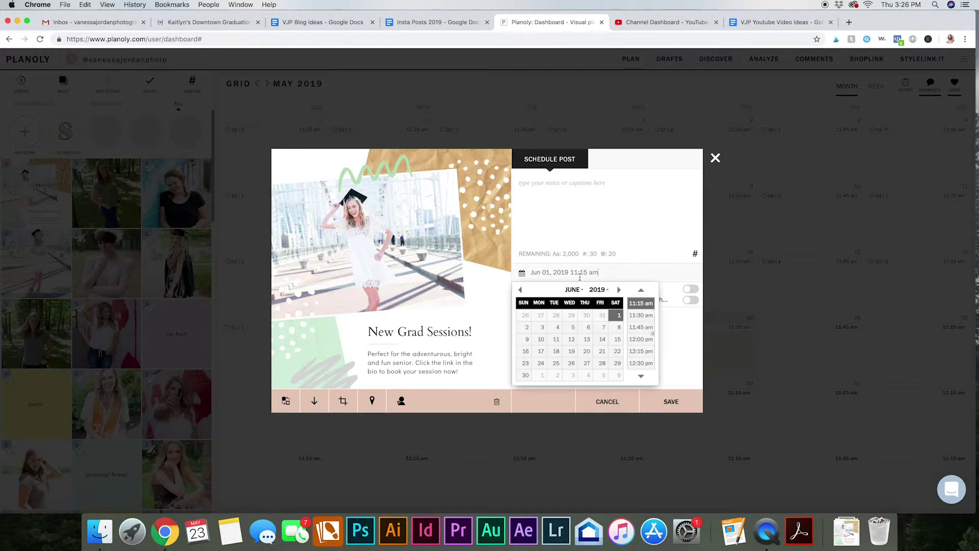
pyautogui.click(715, 160)
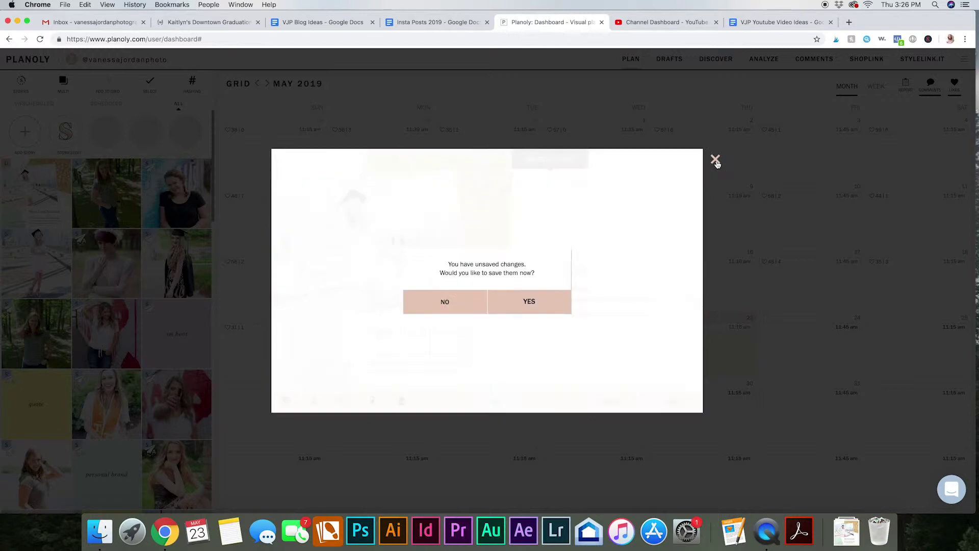
pyautogui.click(455, 303)
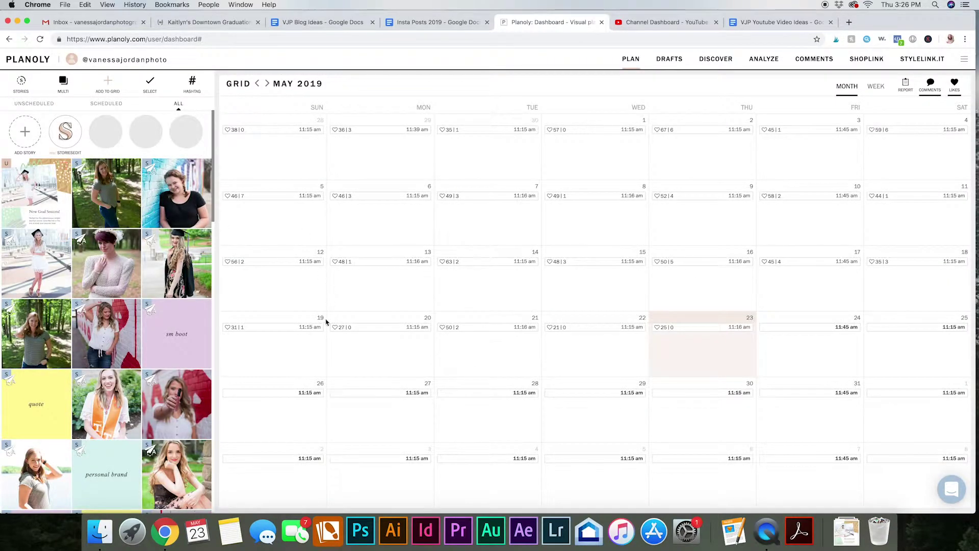
# Step: Glance at the yellow quote post's details, then start Add to Grid for new media
pyautogui.click(44, 429)
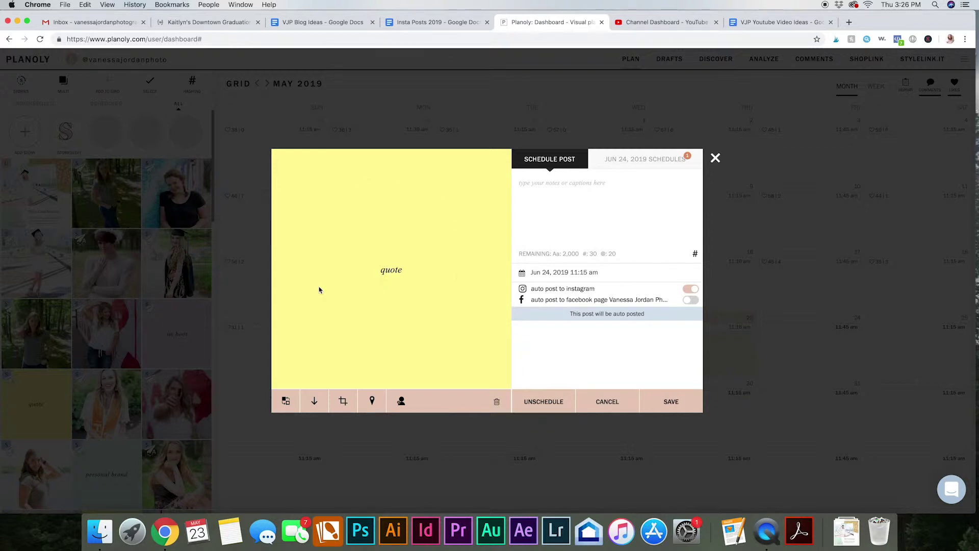
pyautogui.click(715, 158)
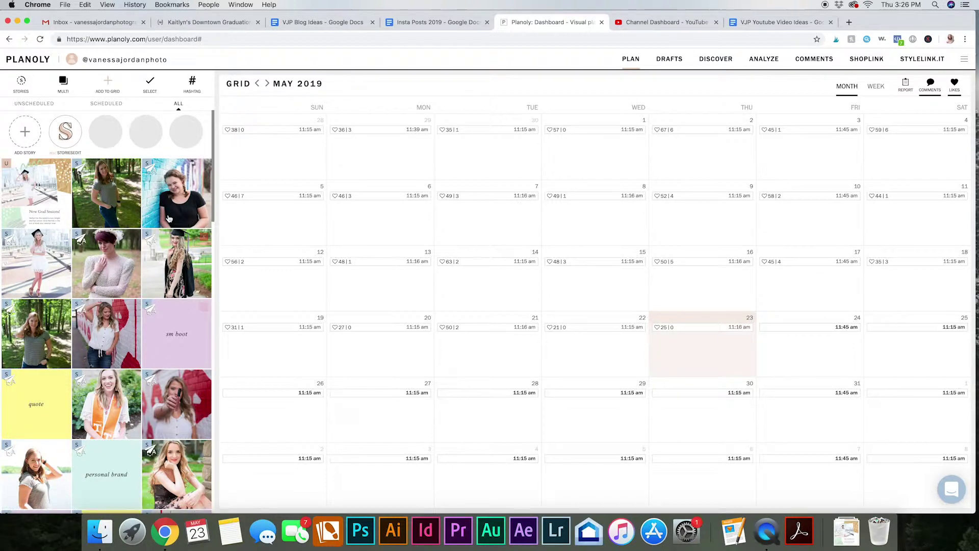
pyautogui.click(107, 85)
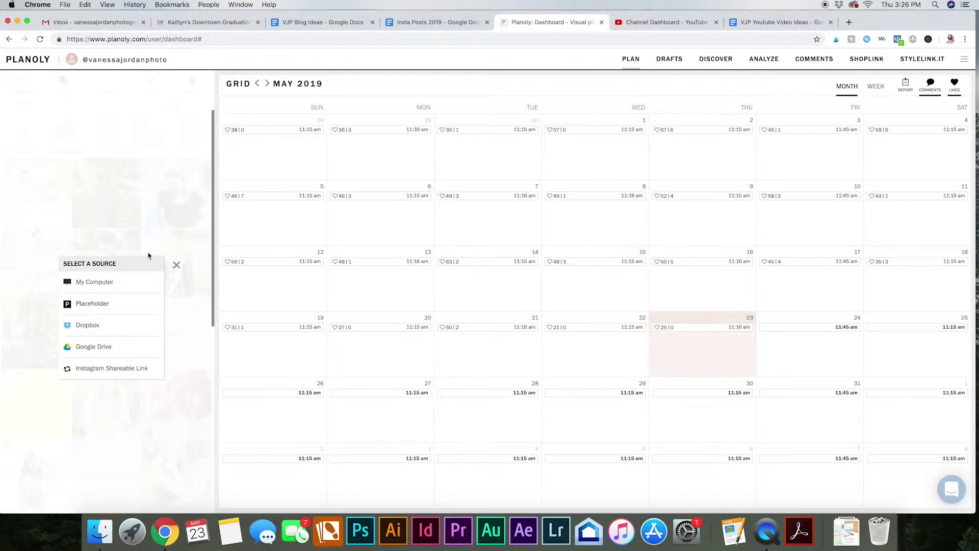
# Step: Dismiss Select a Source and show the senior, wedding, engagement, portraits and dance hashtag groups
pyautogui.click(177, 264)
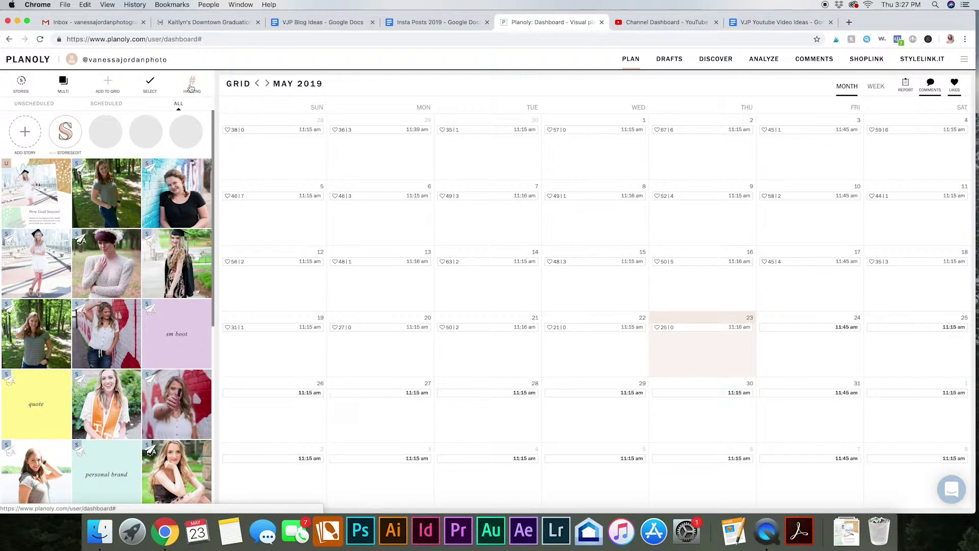
pyautogui.click(190, 88)
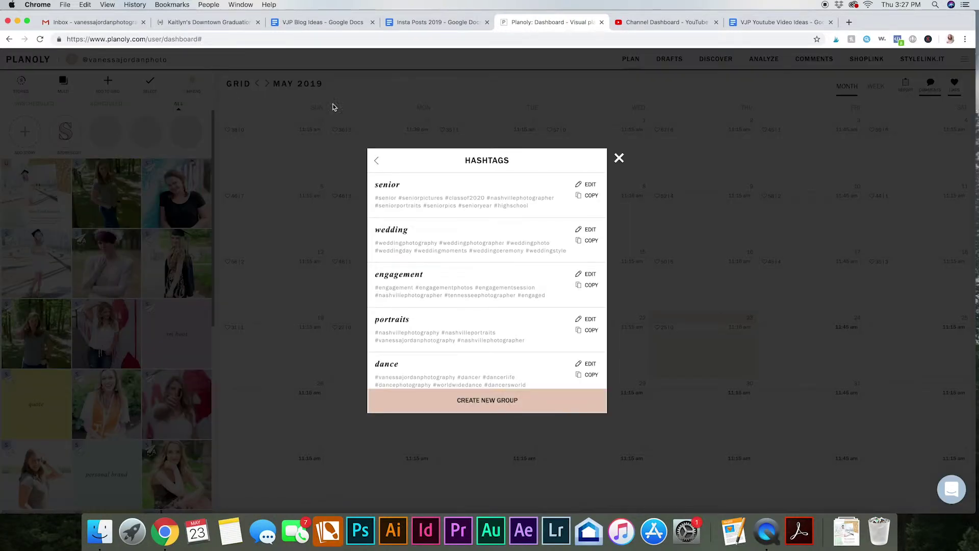
# Step: Scroll down the hashtag groups list and back up, then close it
pyautogui.scroll(-3, 474, 324)
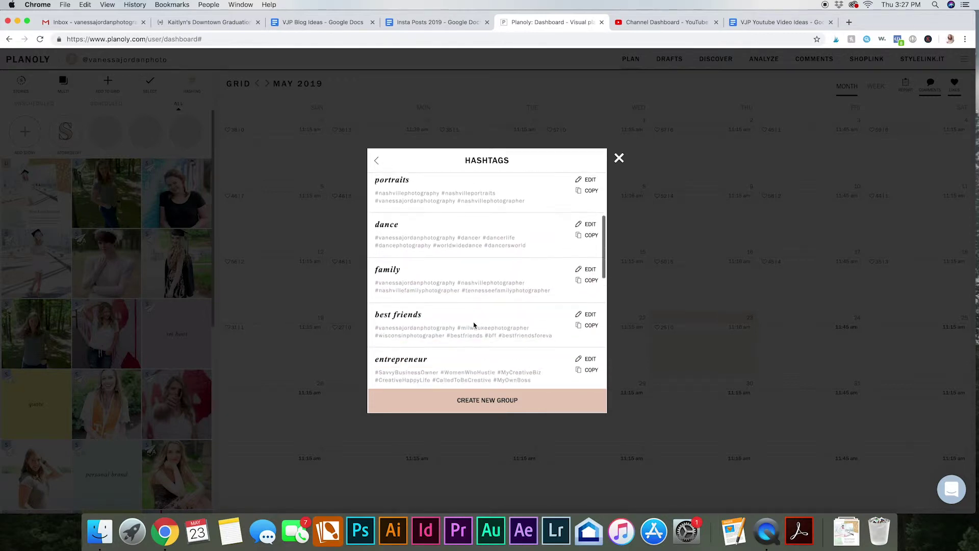
pyautogui.scroll(-2, 473, 325)
pyautogui.scroll(-5, 473, 324)
pyautogui.scroll(-2, 474, 325)
pyautogui.scroll(-1, 474, 325)
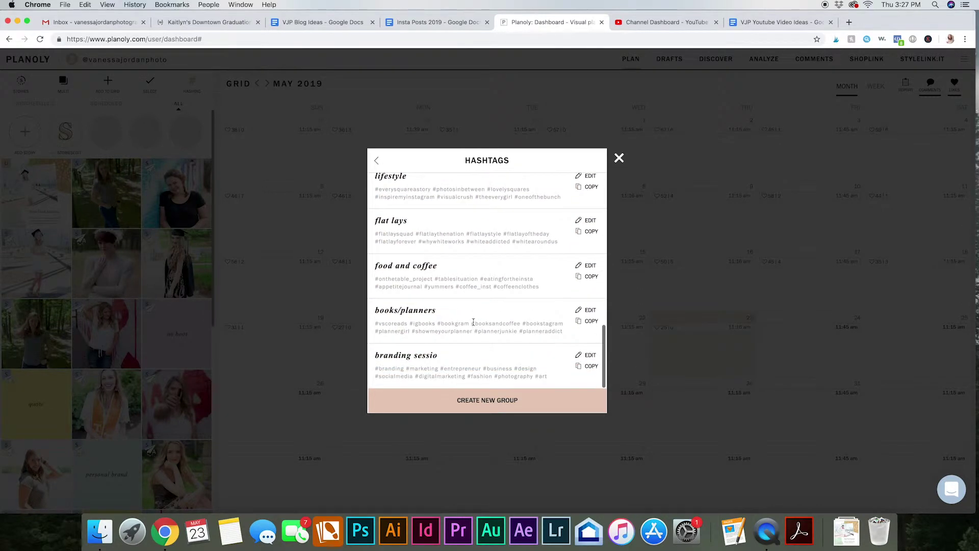
pyautogui.scroll(15, 474, 325)
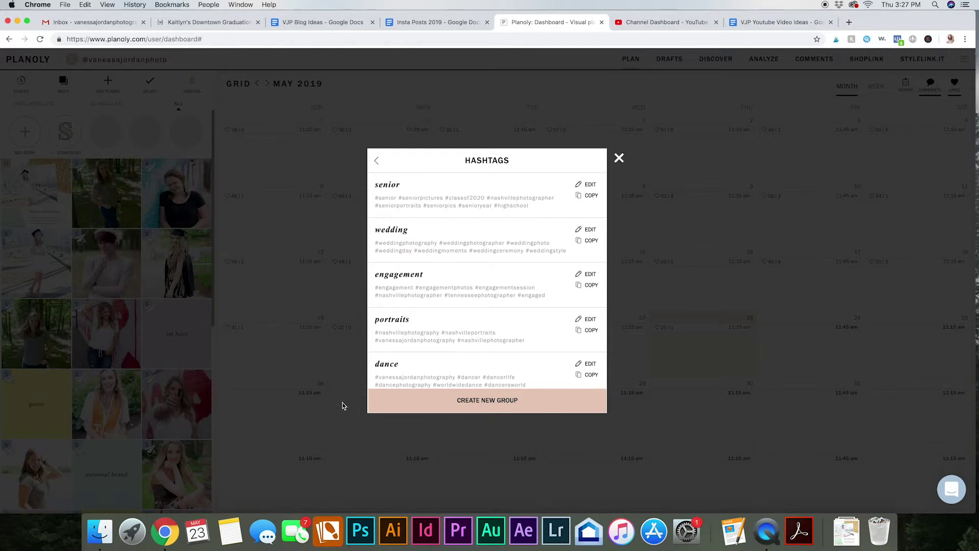
pyautogui.click(620, 158)
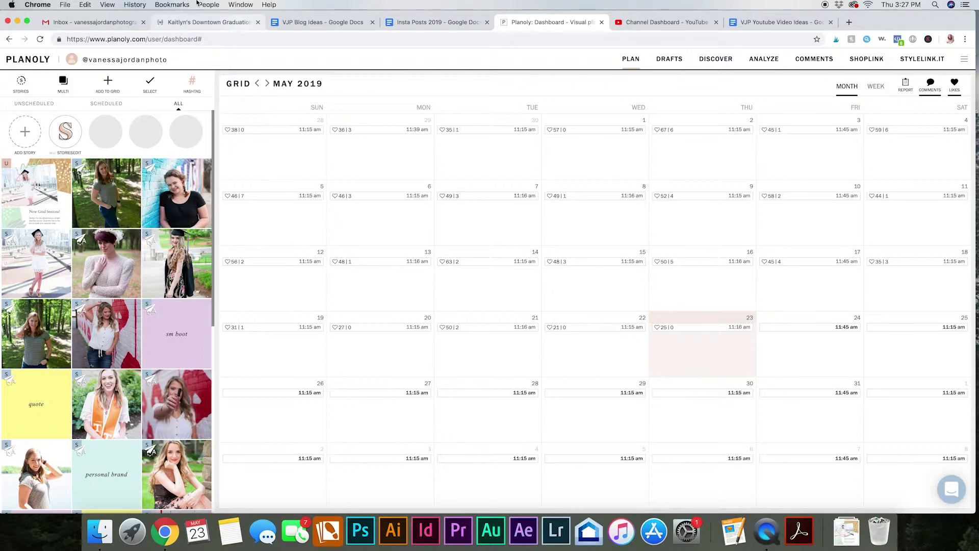
pyautogui.scroll(-4, 82, 468)
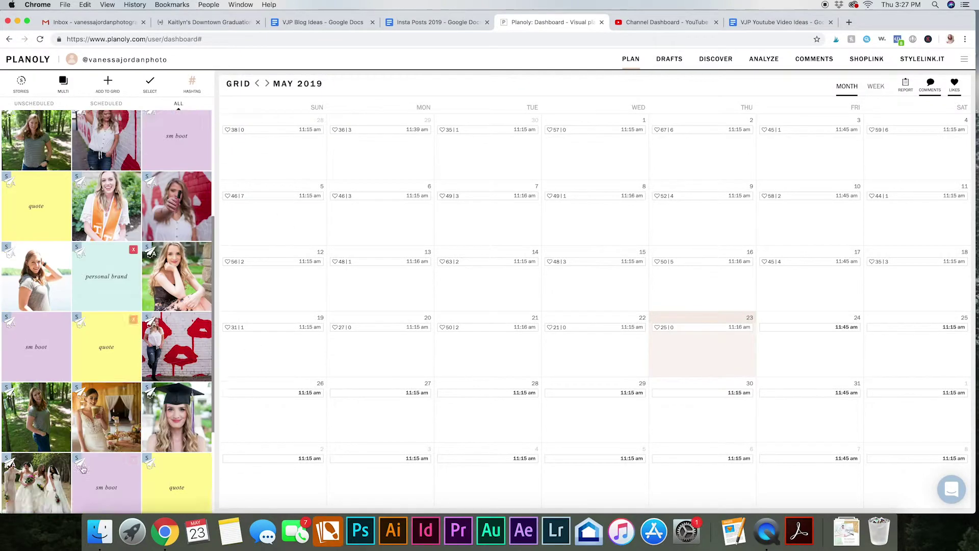
pyautogui.scroll(-3, 83, 468)
pyautogui.scroll(-1, 83, 469)
pyautogui.scroll(-3, 83, 469)
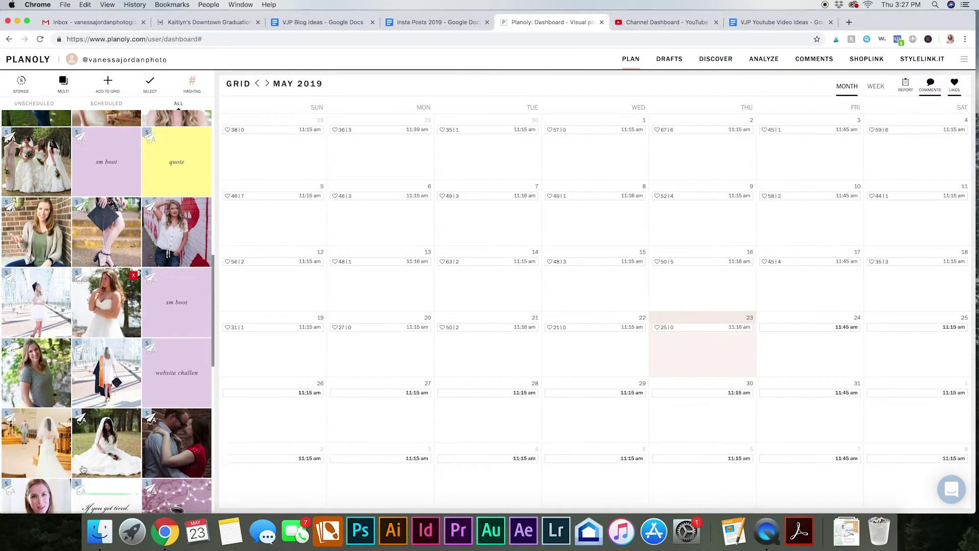
pyautogui.scroll(-2, 83, 468)
pyautogui.scroll(-2, 83, 468)
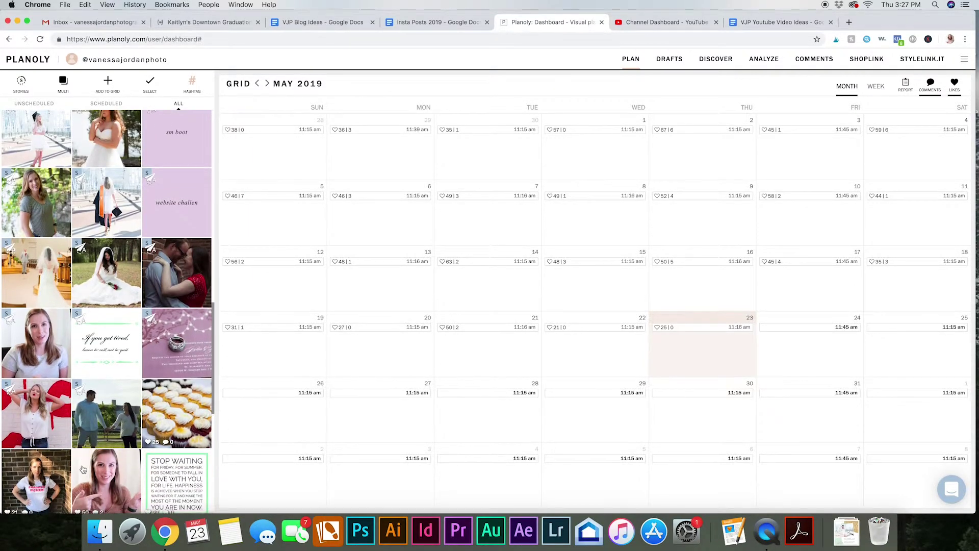
pyautogui.scroll(5, 83, 469)
pyautogui.scroll(5, 82, 468)
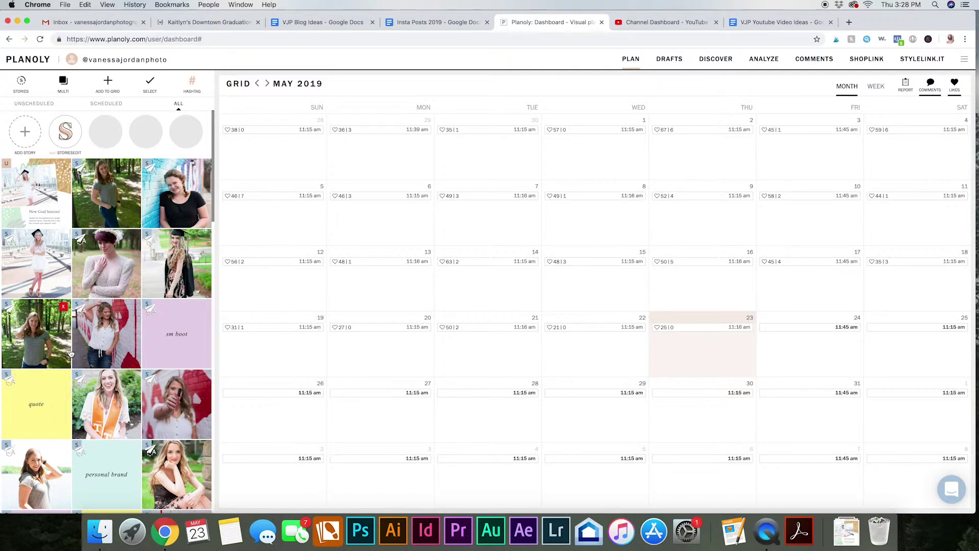
pyautogui.click(767, 530)
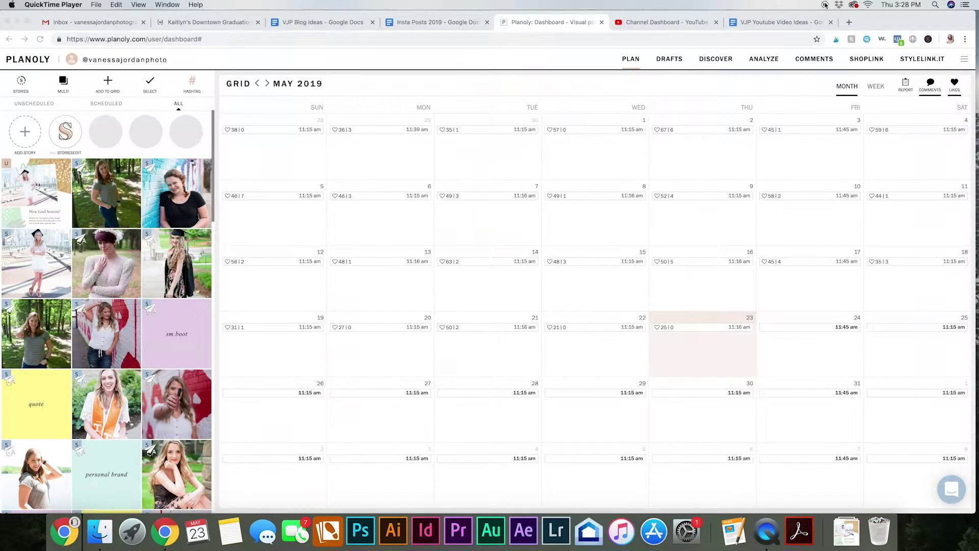